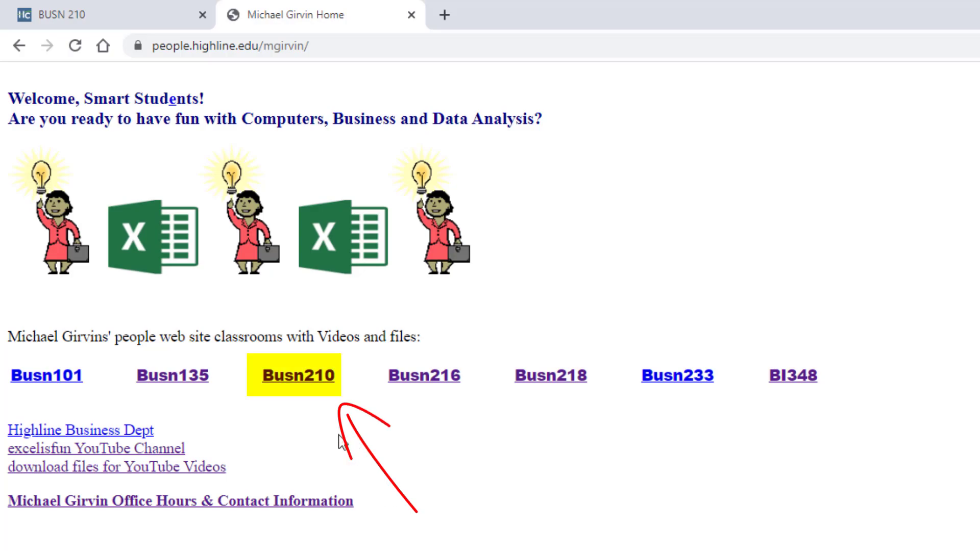
Step: Open the Busn210 course page from the Michael Girvin home page
left_click(318, 389)
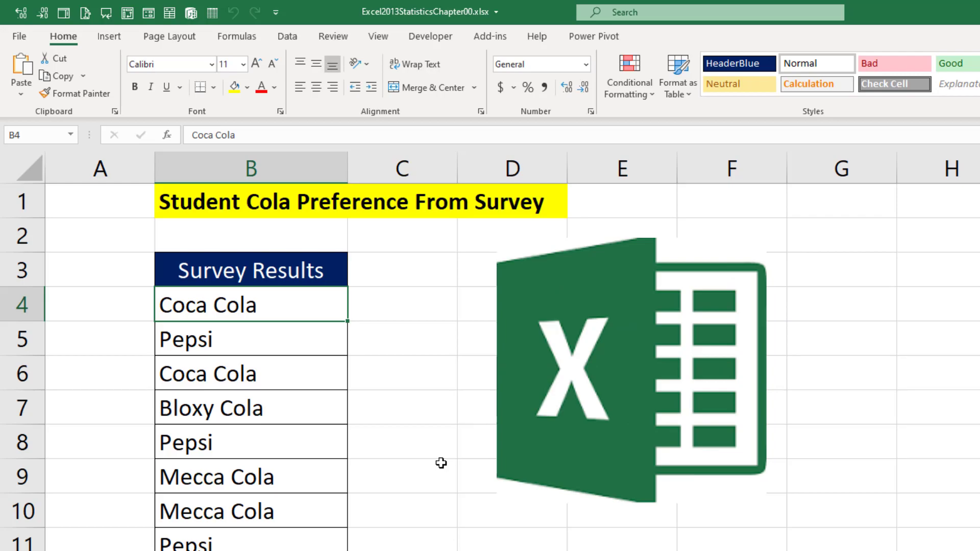
Step: Create a new-sheet PivotTable with Survey Results as rows and two count columns
left_click(108, 36)
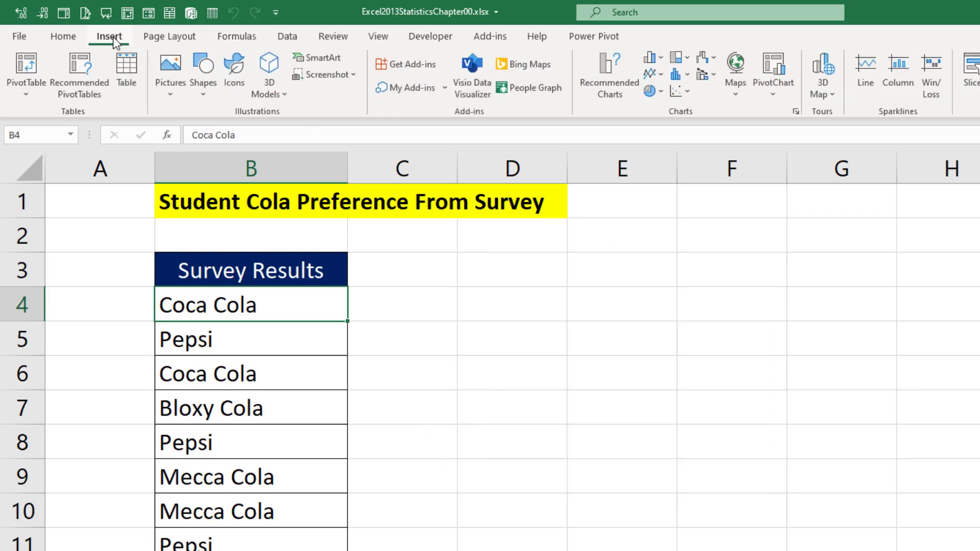
left_click(25, 67)
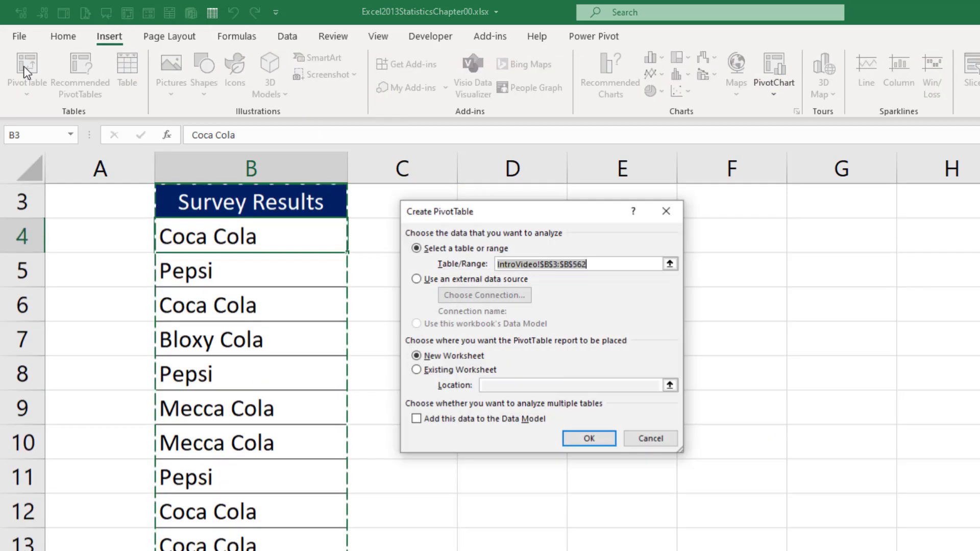
left_click(589, 438)
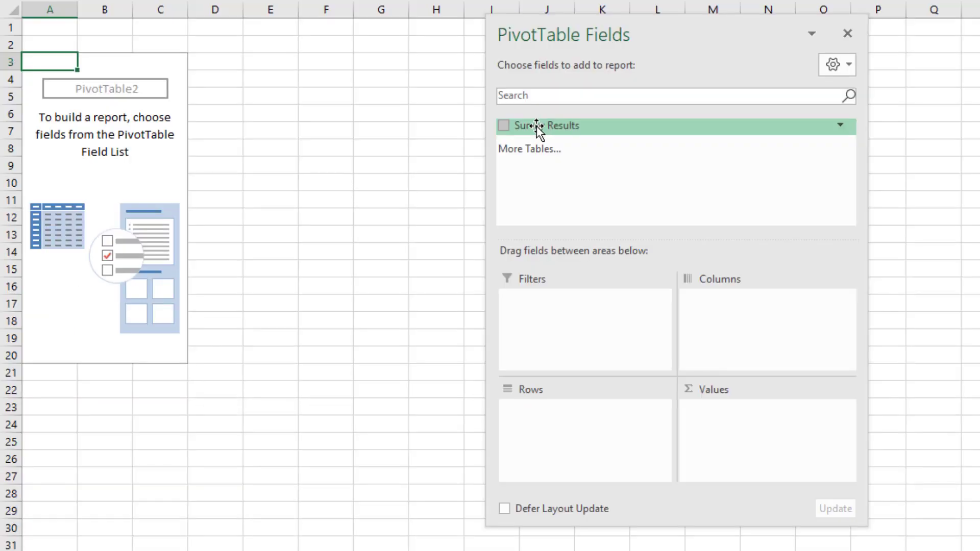
left_click_drag(536, 127, 565, 417)
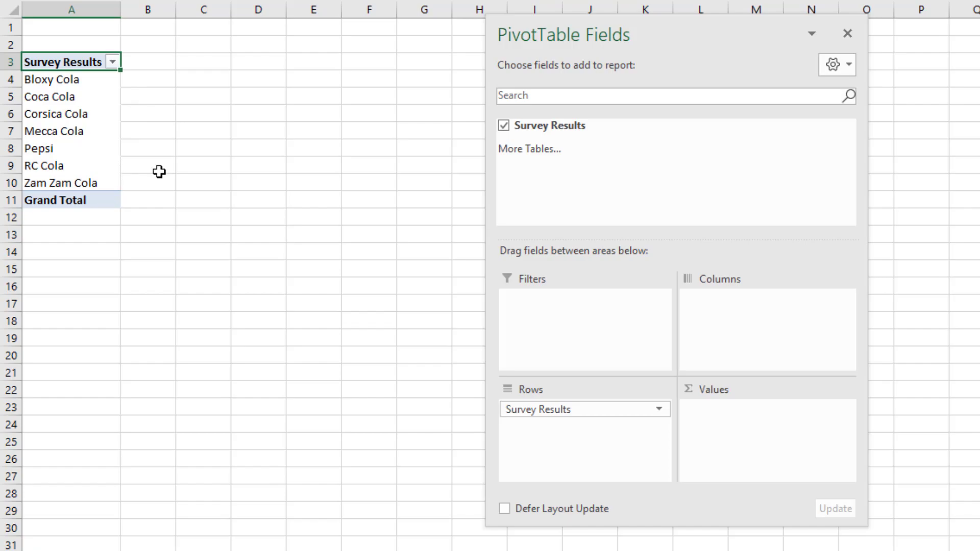
mouse_move(536, 126)
left_mouse_down()
mouse_move(694, 305)
mouse_move(733, 429)
left_mouse_up()
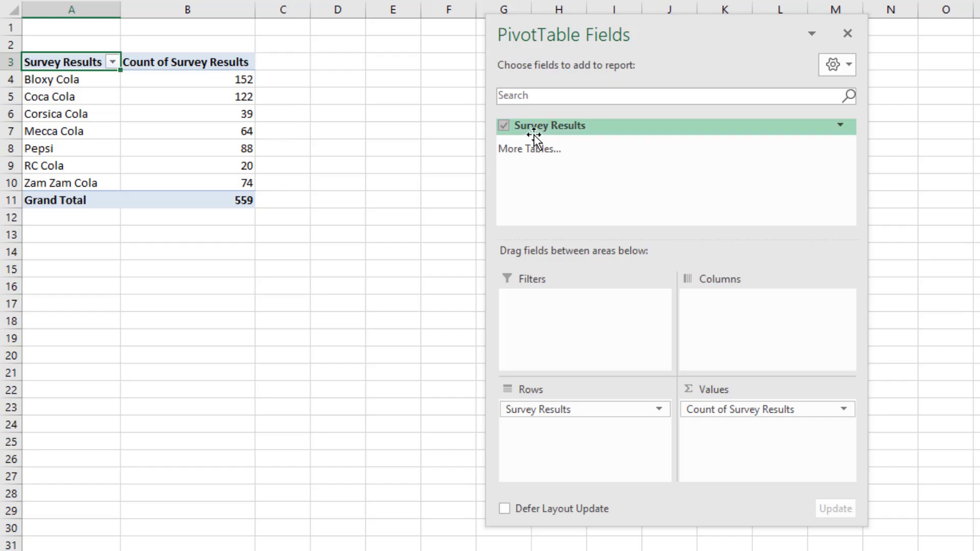
mouse_move(533, 128)
left_mouse_down()
mouse_move(613, 203)
mouse_move(741, 442)
left_mouse_up()
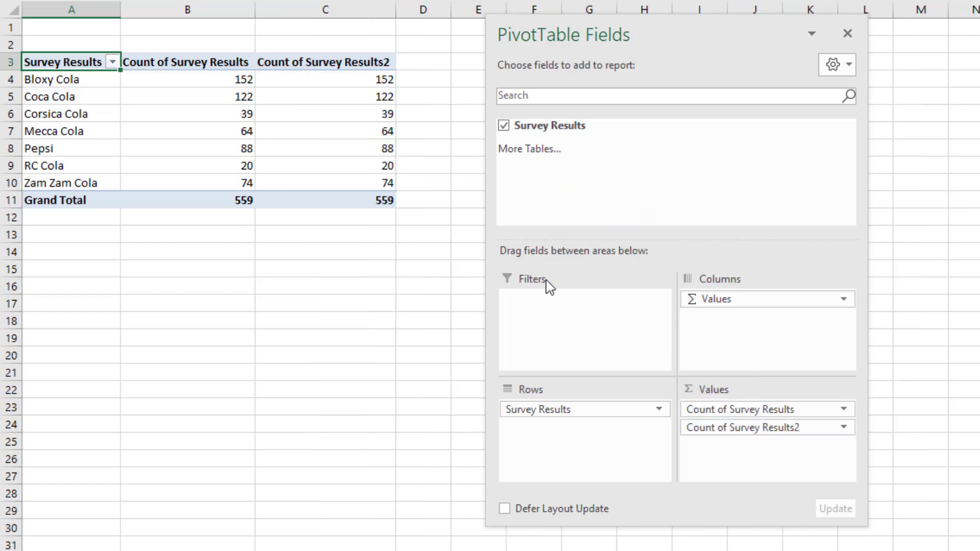
right_click(317, 102)
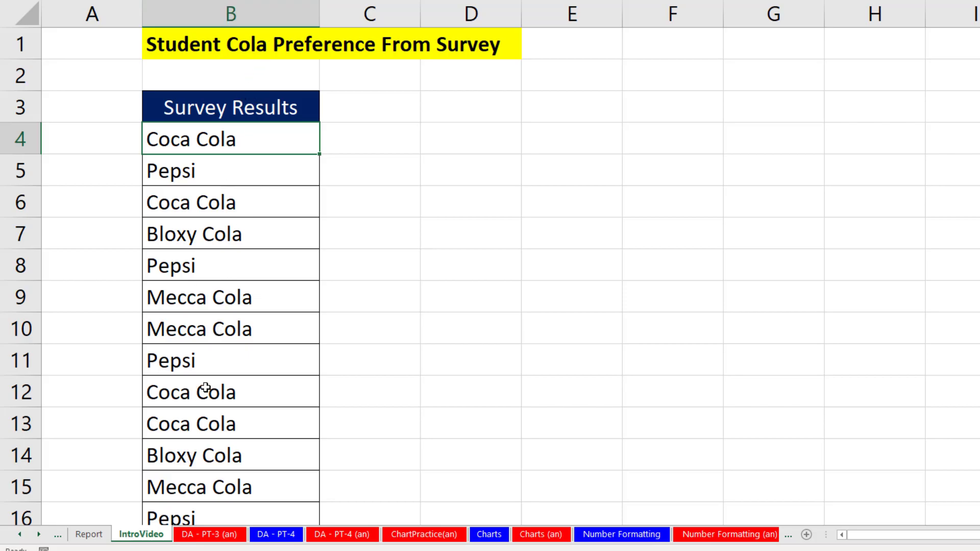
Step: View the Report sheet pivot table, then open the Busn 210 syllabus PDF
left_click(89, 535)
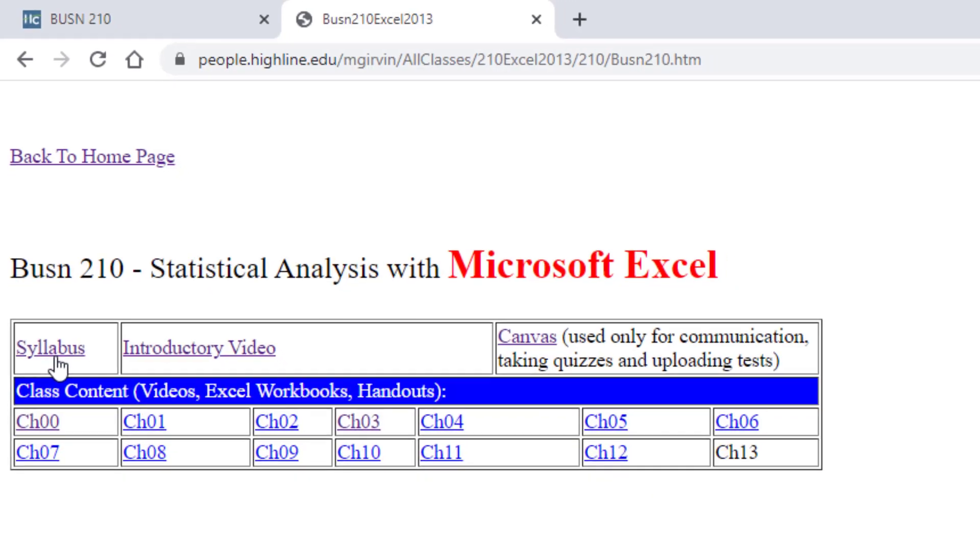
left_click(60, 373)
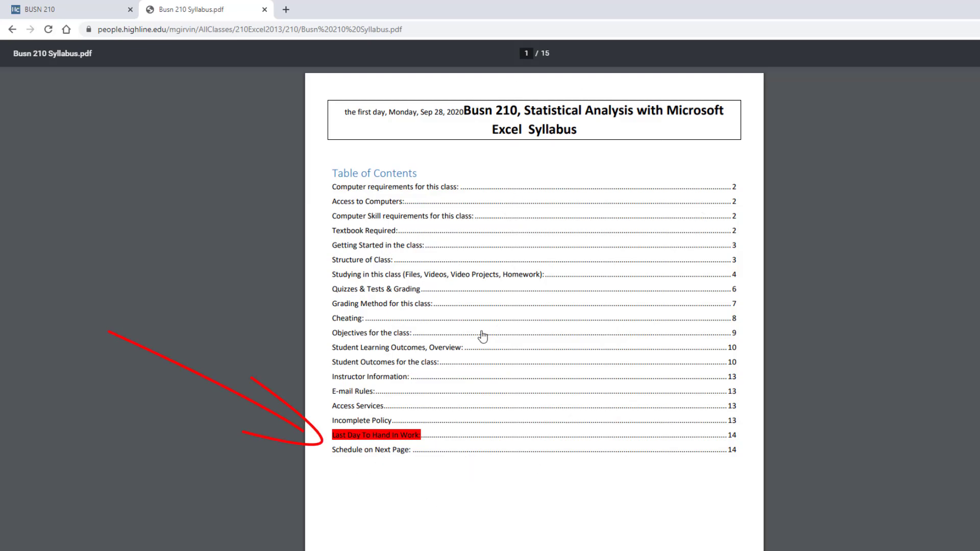
Step: Jump to the syllabus schedule via the 'Schedule on Next Page' contents entry
left_click(356, 460)
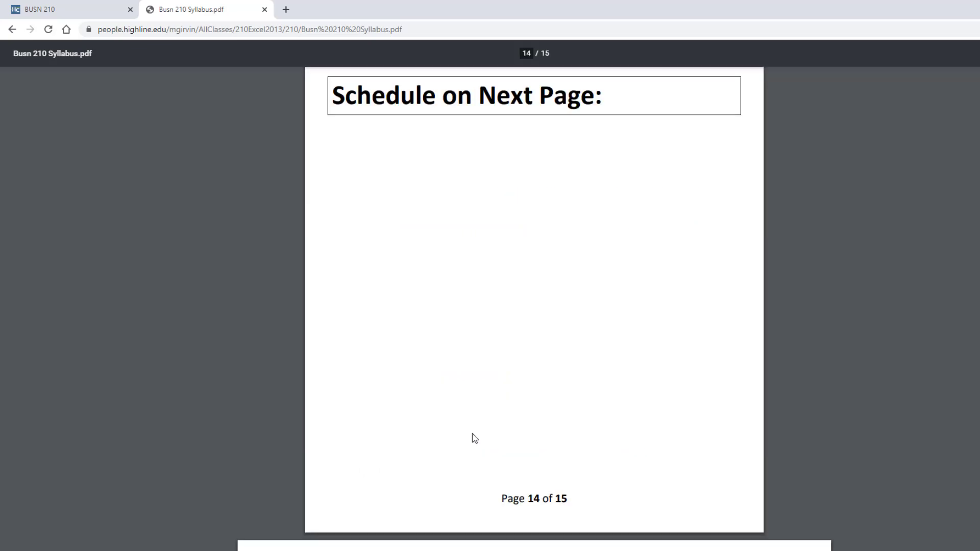
scroll(473, 433, "down", 3)
scroll(574, 439, "down", 3)
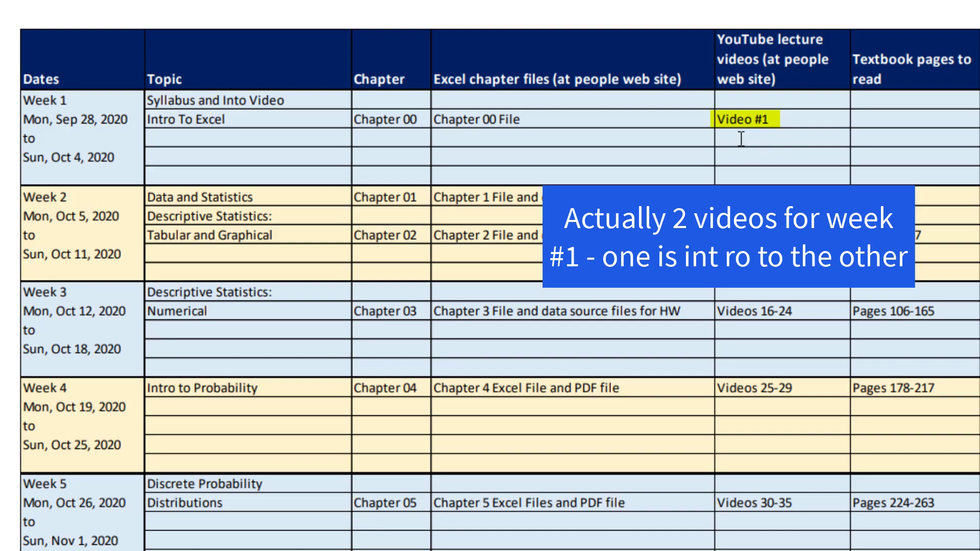
scroll(739, 134, "right", 1)
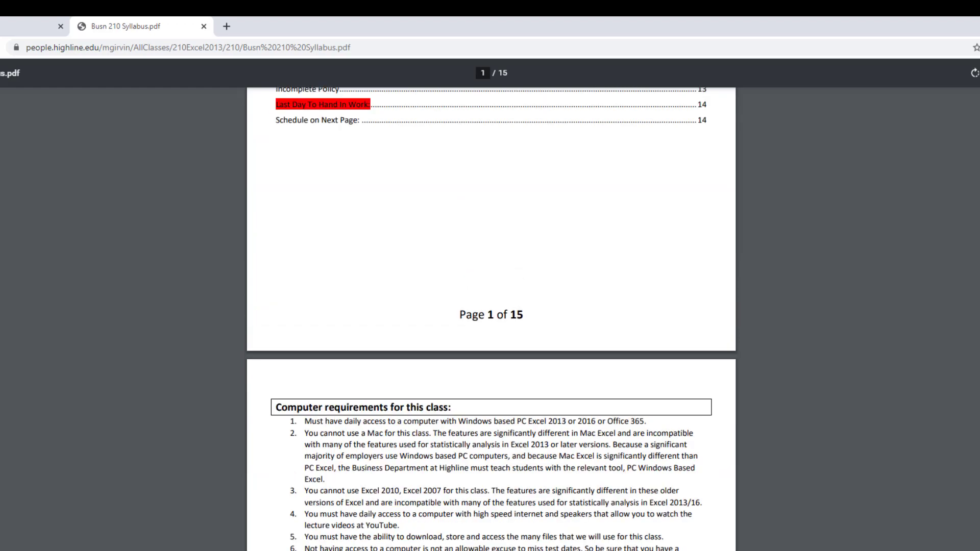
Step: Return to the start of the syllabus to review page 2's requirements sections
key("ctrl+Home")
scroll(490, 306, "down", 2)
scroll(490, 306, "up", 1)
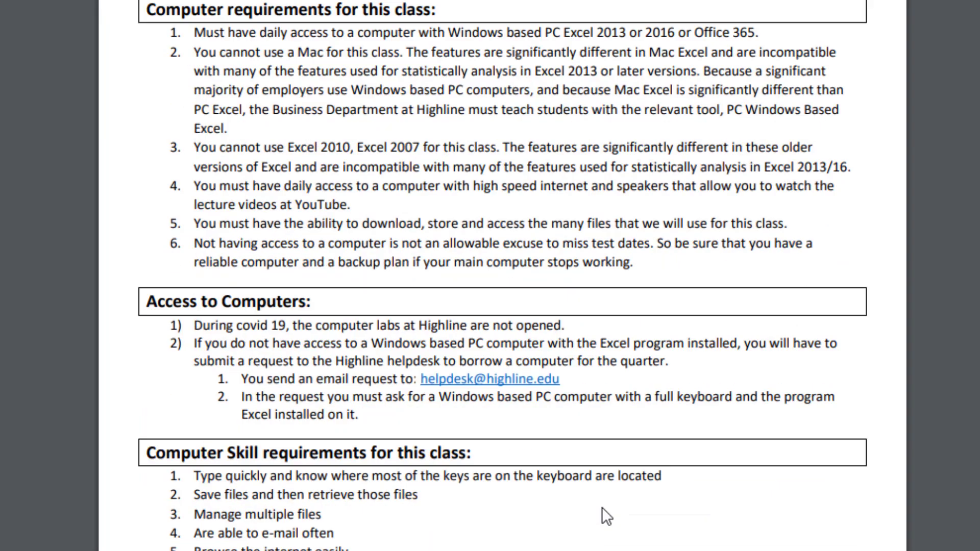
scroll(603, 516, "down", 5)
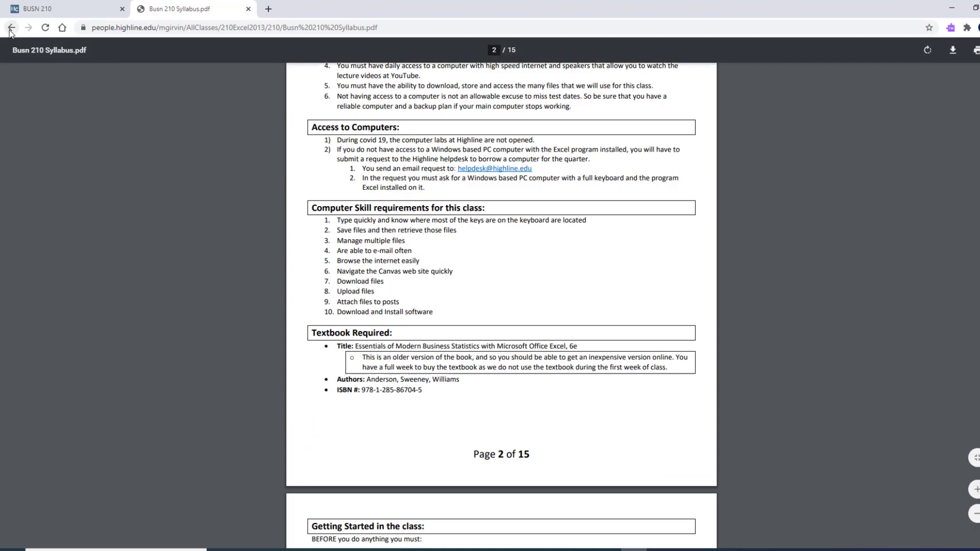
Step: Go back from the syllabus to the course page and open Ch00 content
left_click(11, 30)
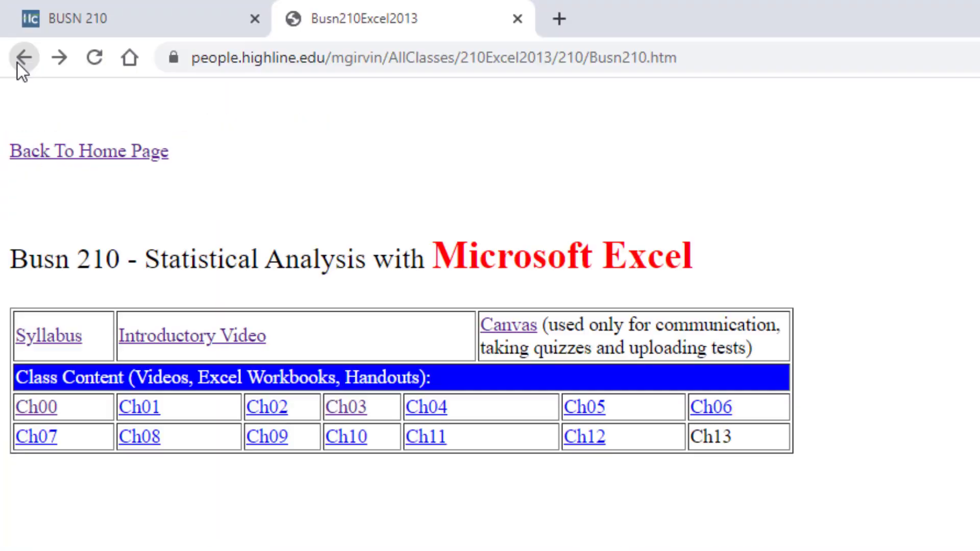
left_click(46, 408)
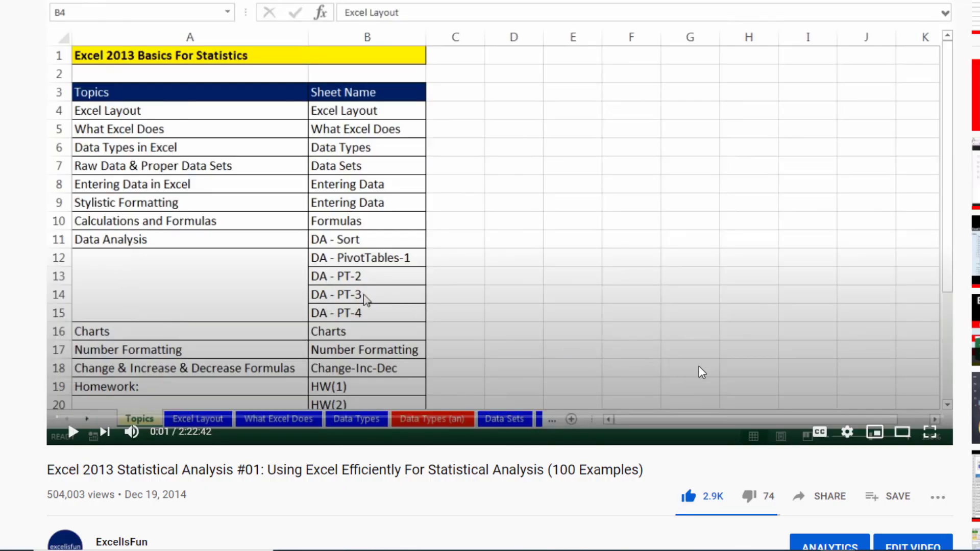
scroll(758, 368, "down", 2)
scroll(472, 332, "down", 2)
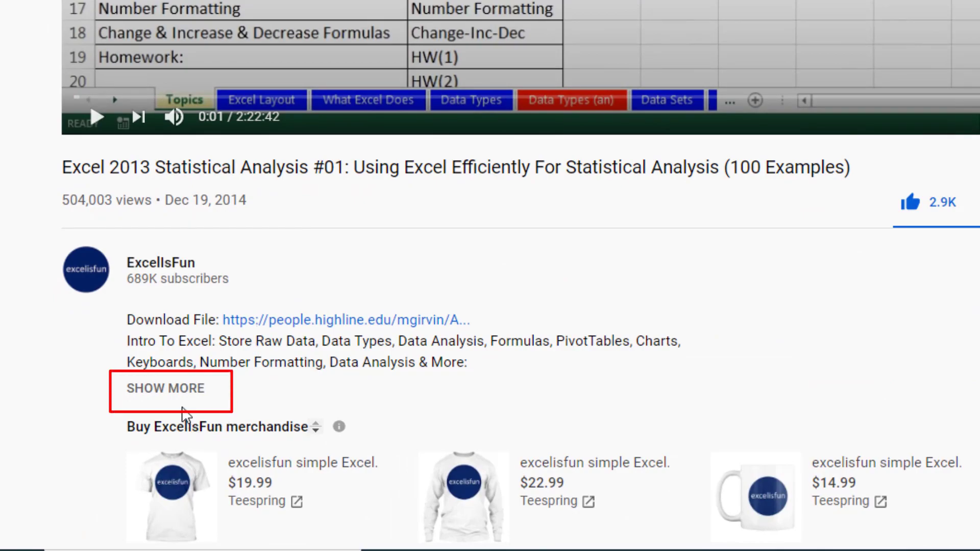
Step: Jump the video to the 40:56 COUNT & COUNTA timestamp and pause at 40:57
left_click(176, 392)
scroll(582, 338, "down", 3)
scroll(597, 322, "down", 1)
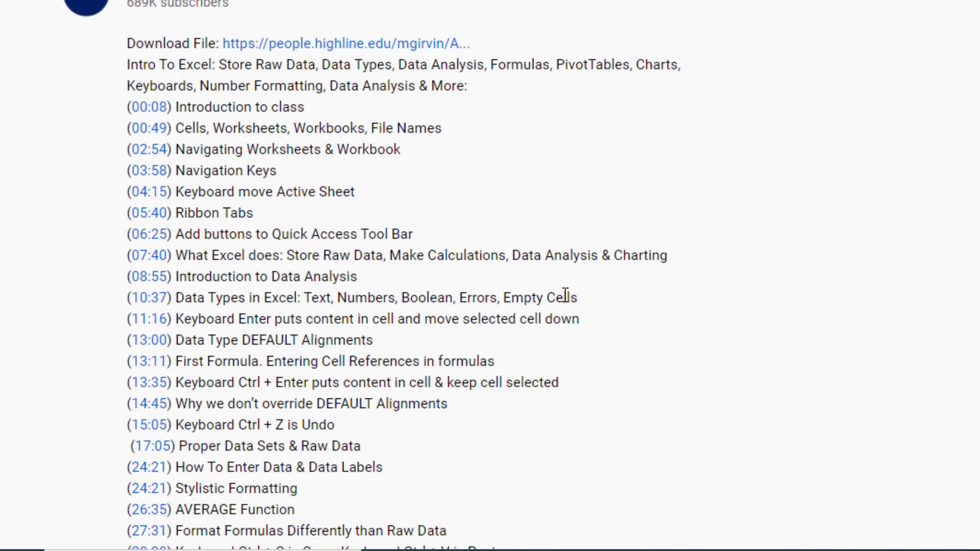
scroll(564, 293, "down", 1)
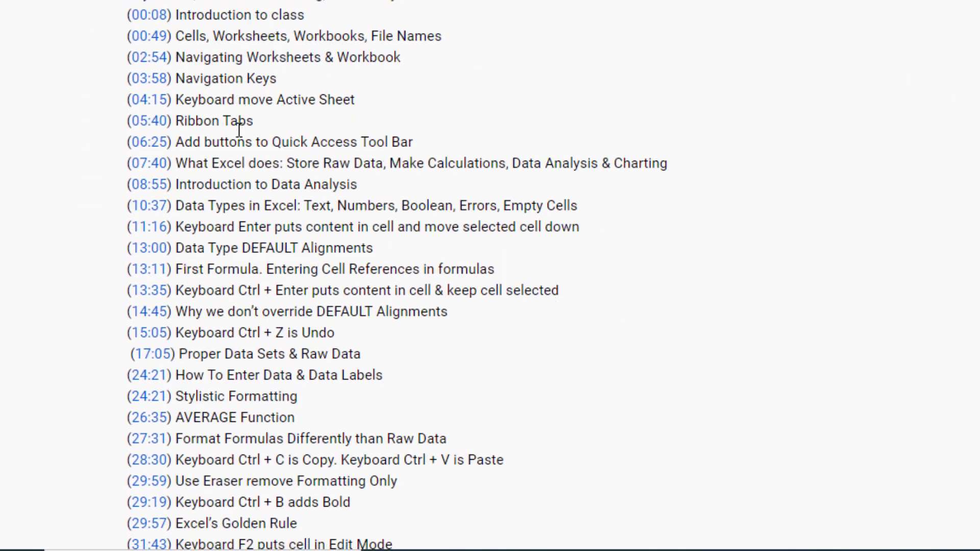
scroll(320, 443, "down", 3)
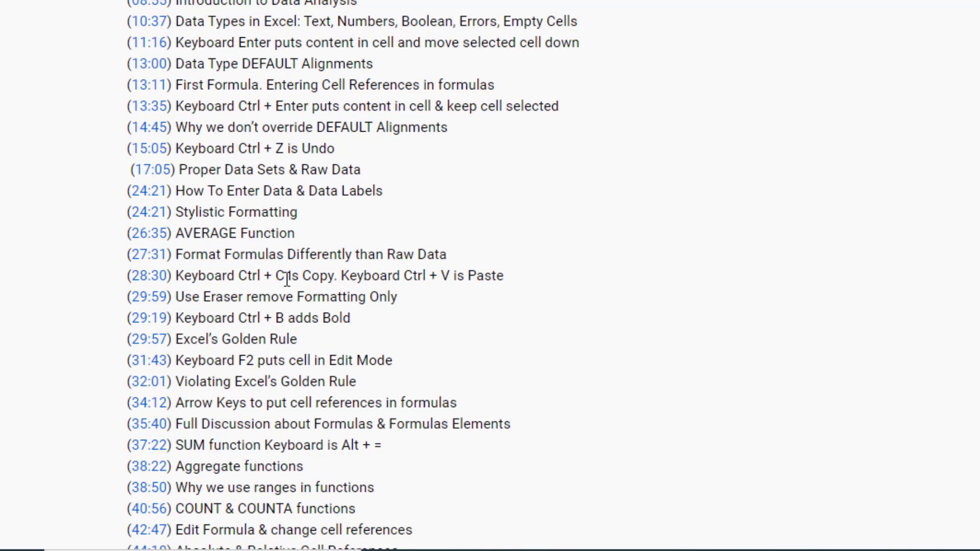
scroll(281, 372, "down", 2)
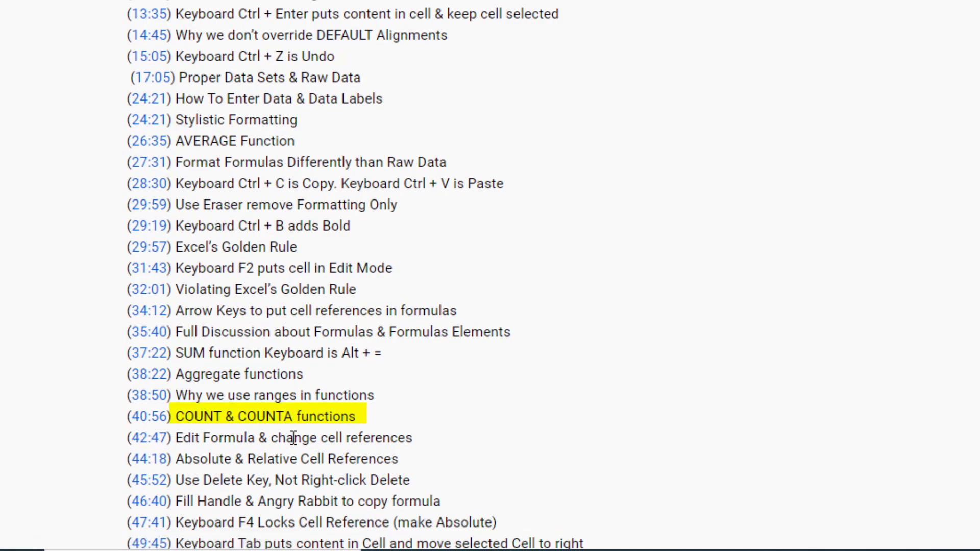
left_click(148, 420)
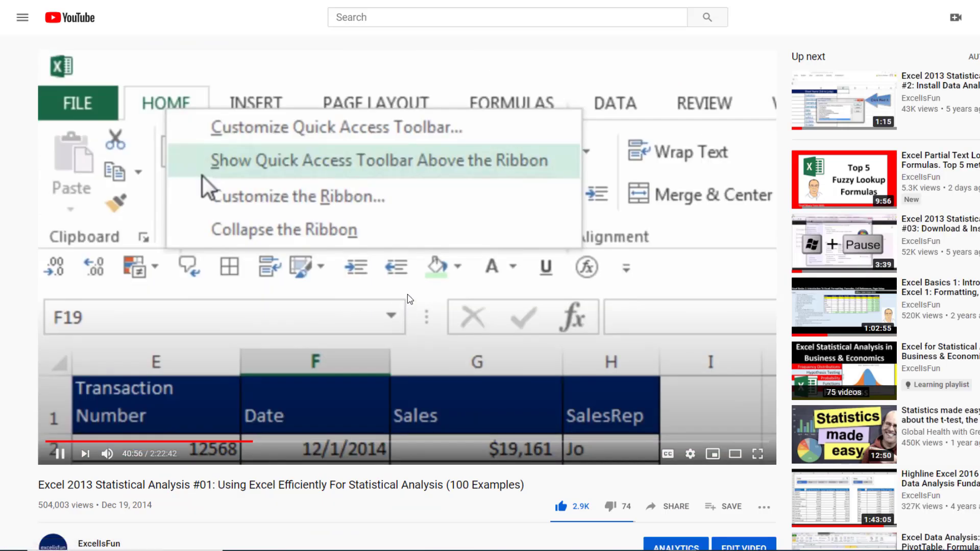
left_click(60, 453)
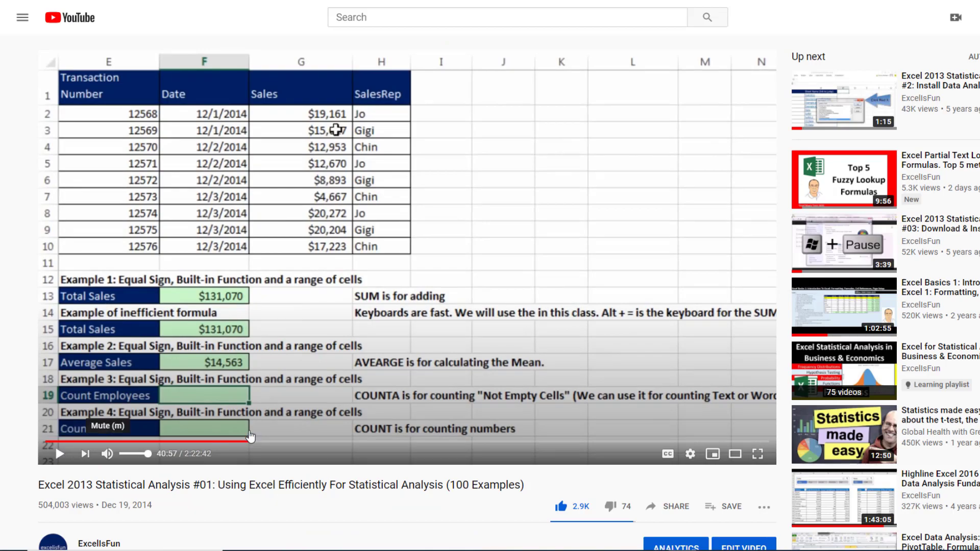
scroll(265, 452, "down", 2)
scroll(265, 452, "down", 3)
scroll(265, 451, "down", 1)
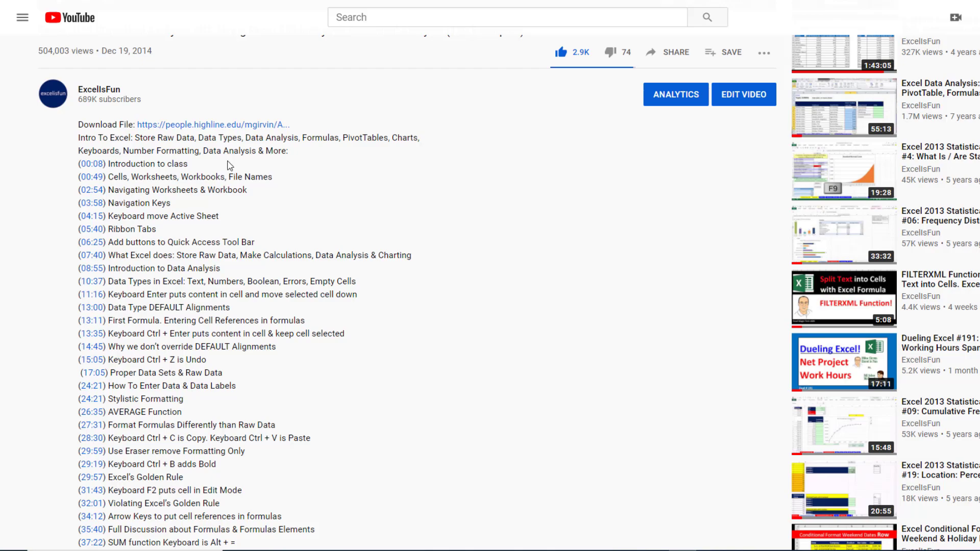
scroll(220, 215, "up", 2)
scroll(328, 223, "down", 1)
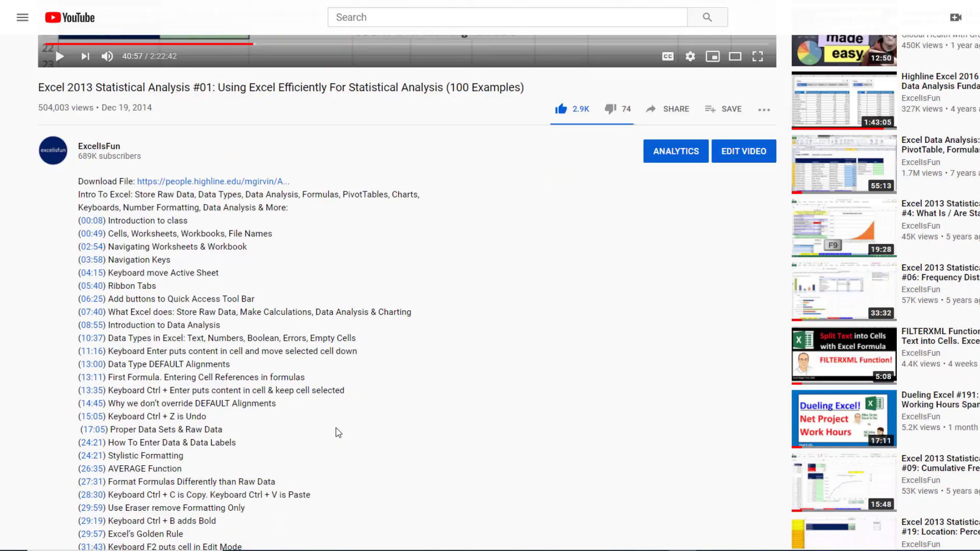
scroll(334, 432, "up", 1)
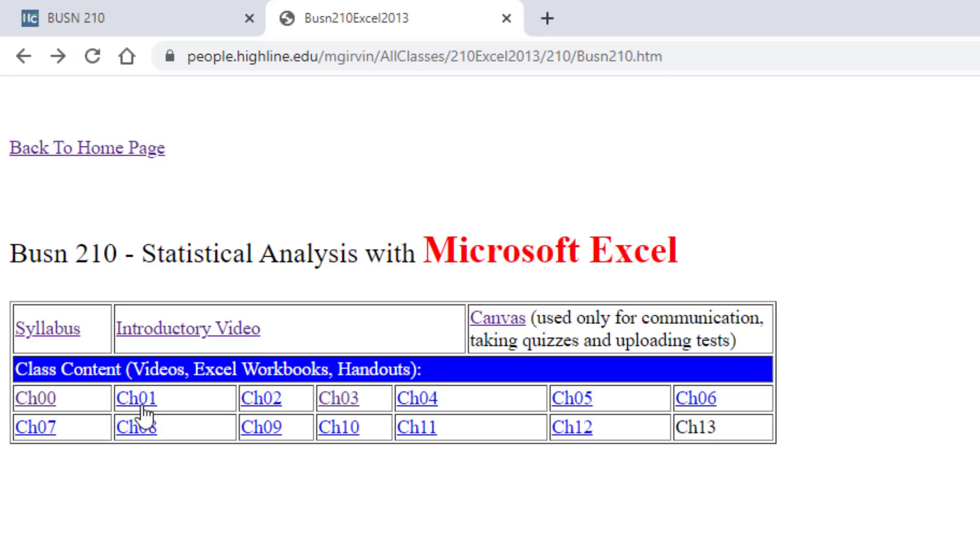
Step: Open the Ch01 page from the Busn 210 home page
left_click(145, 405)
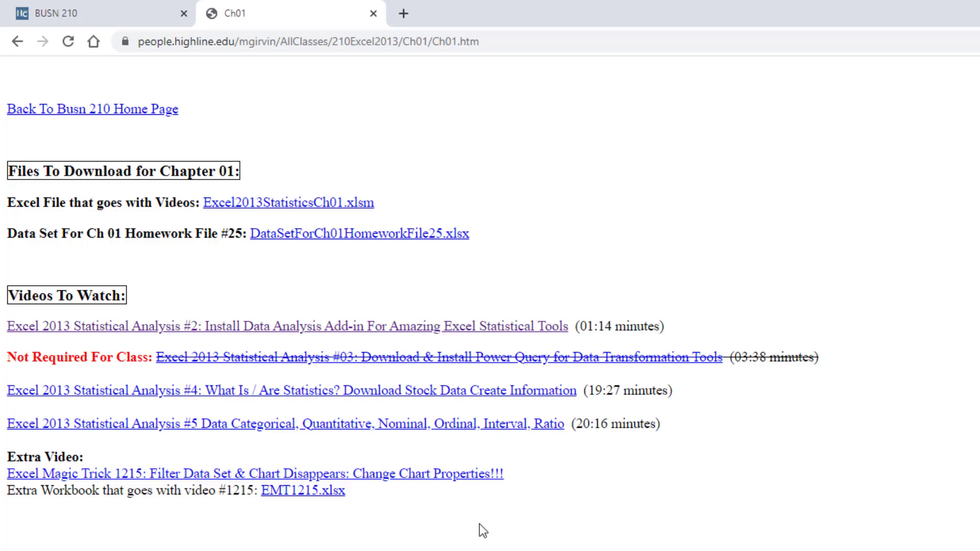
Step: Switch to the BUSN 210 Canvas tab showing the course modules
left_click(81, 14)
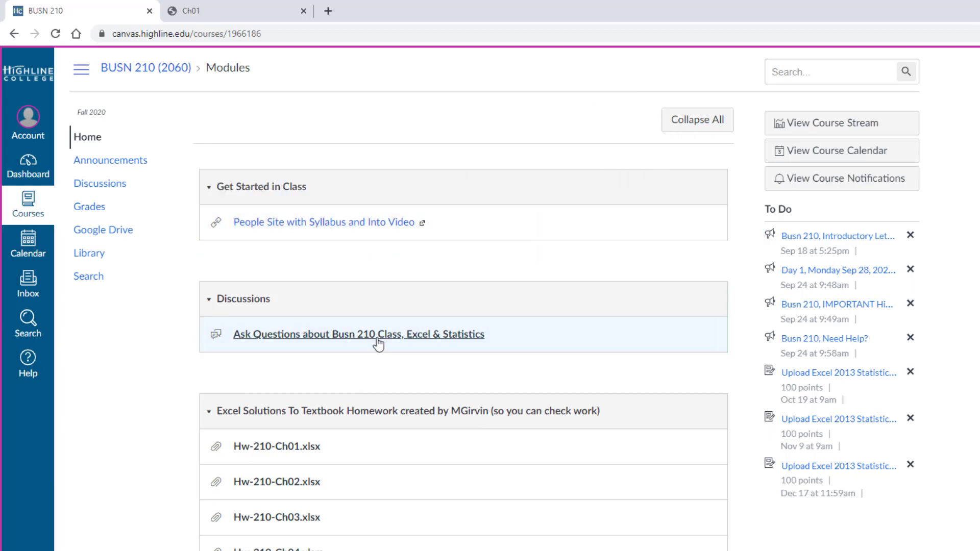
scroll(381, 298, "down", 3)
scroll(389, 291, "down", 1)
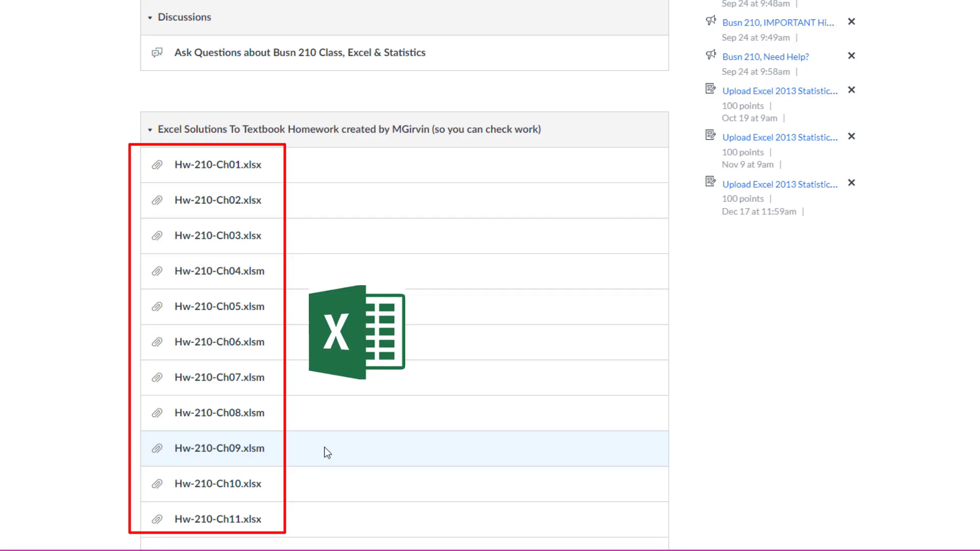
scroll(324, 447, "down", 1)
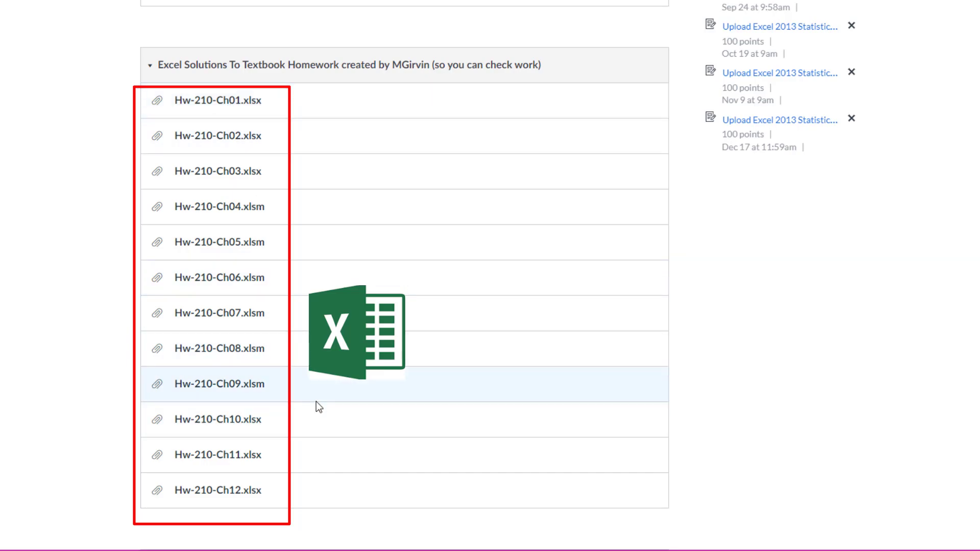
scroll(329, 385, "down", 4)
scroll(427, 404, "down", 2)
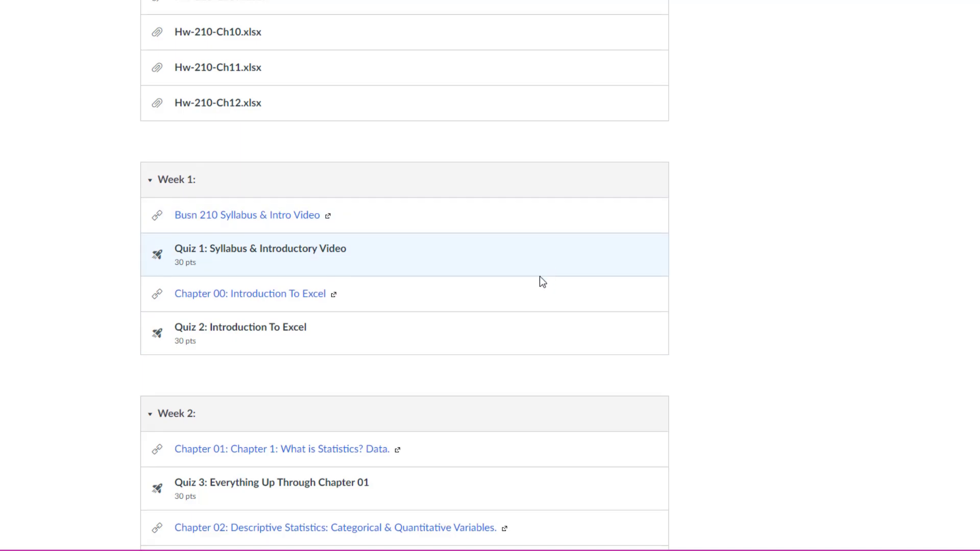
scroll(541, 279, "down", 4)
scroll(404, 335, "down", 1)
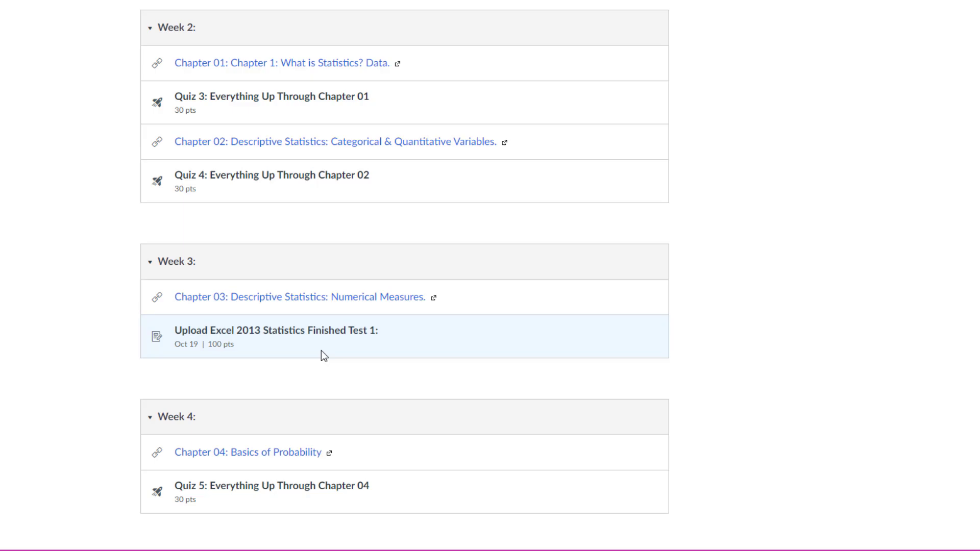
Step: Visit Announcements and Discussions, then open the Grades page with tests and quizzes
left_click(67, 74)
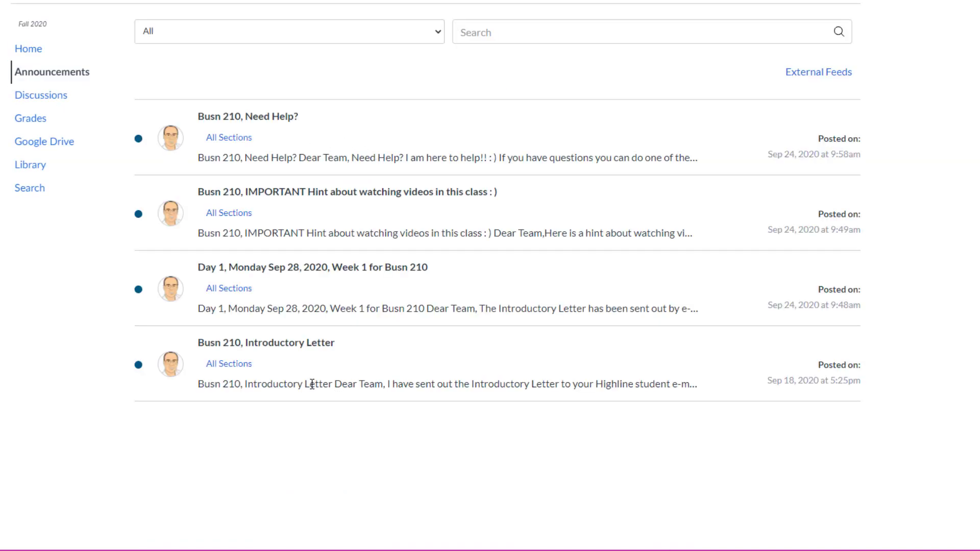
left_click(64, 103)
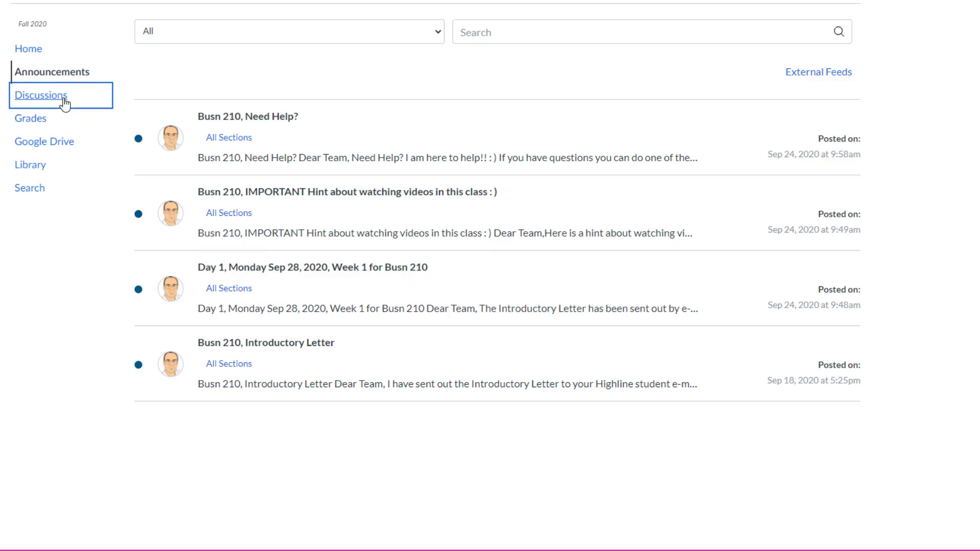
left_click(30, 124)
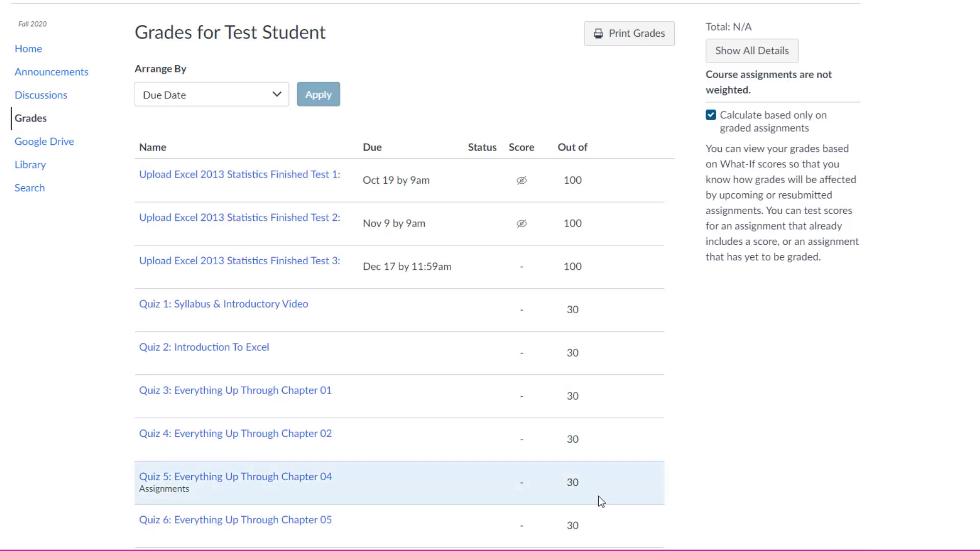
scroll(599, 496, "down", 1)
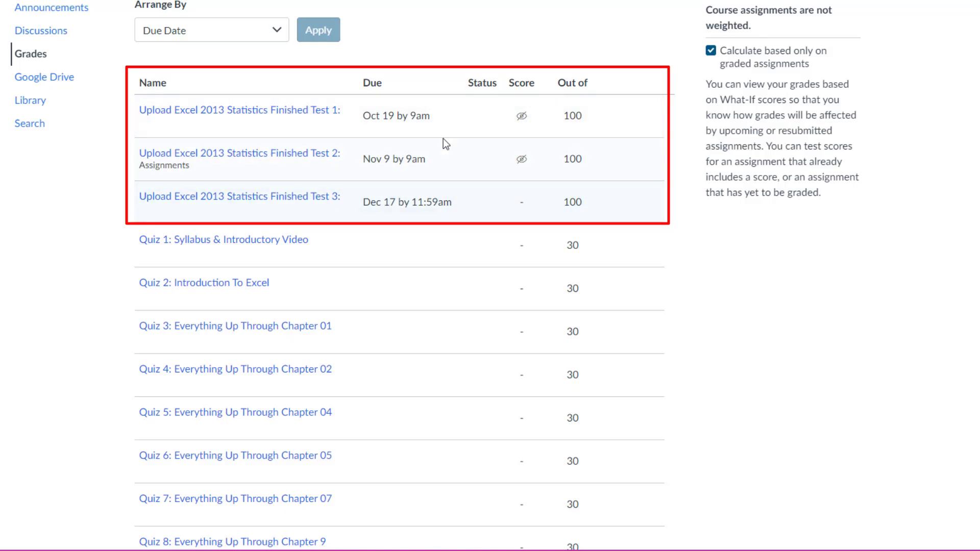
scroll(372, 509, "down", 2)
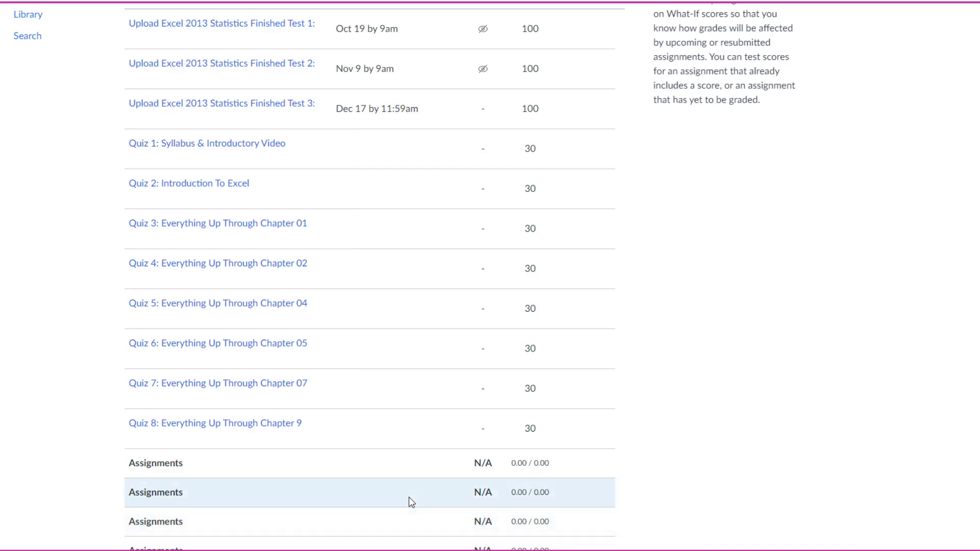
scroll(429, 491, "up", 2)
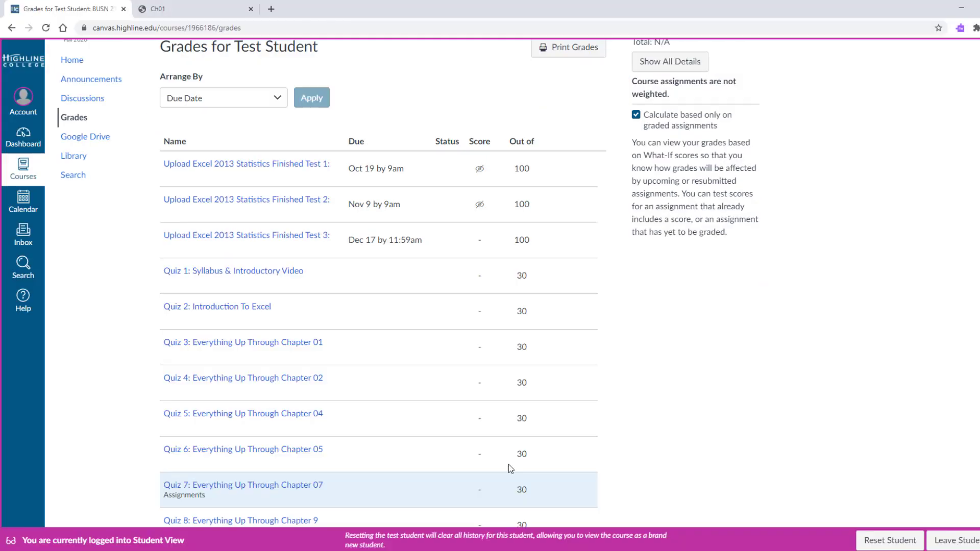
Step: Return to the Busn 210 home page and open the syllabus PDF's schedule on page 14
left_click(181, 11)
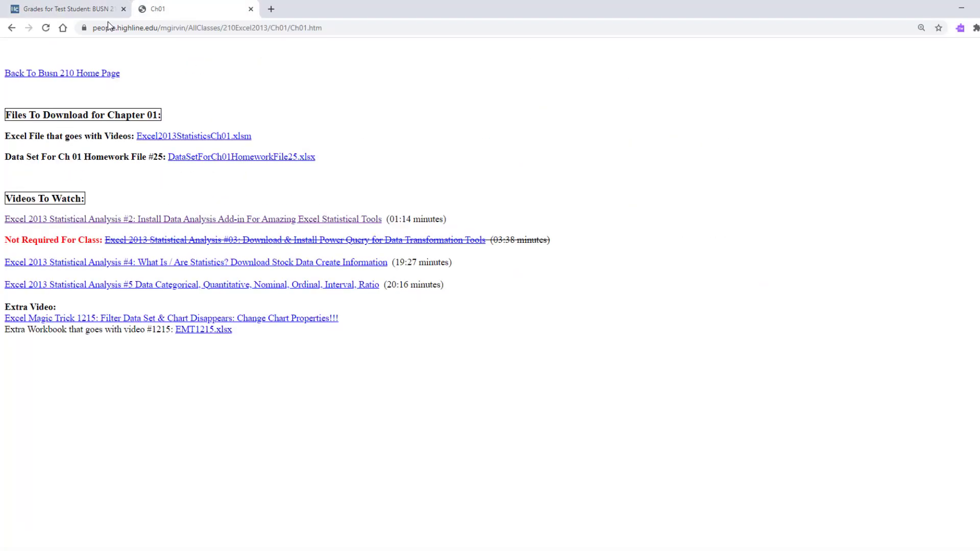
left_click(12, 27)
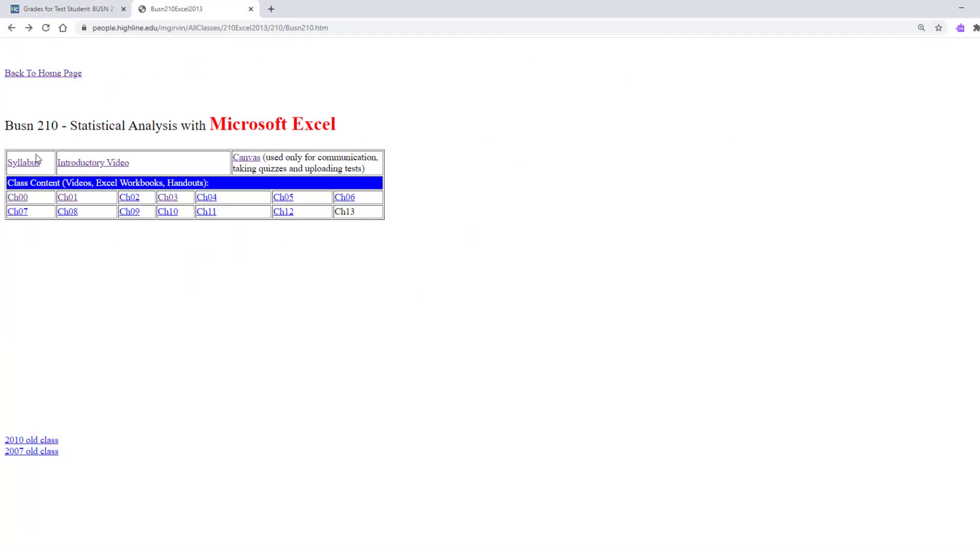
left_click(17, 164)
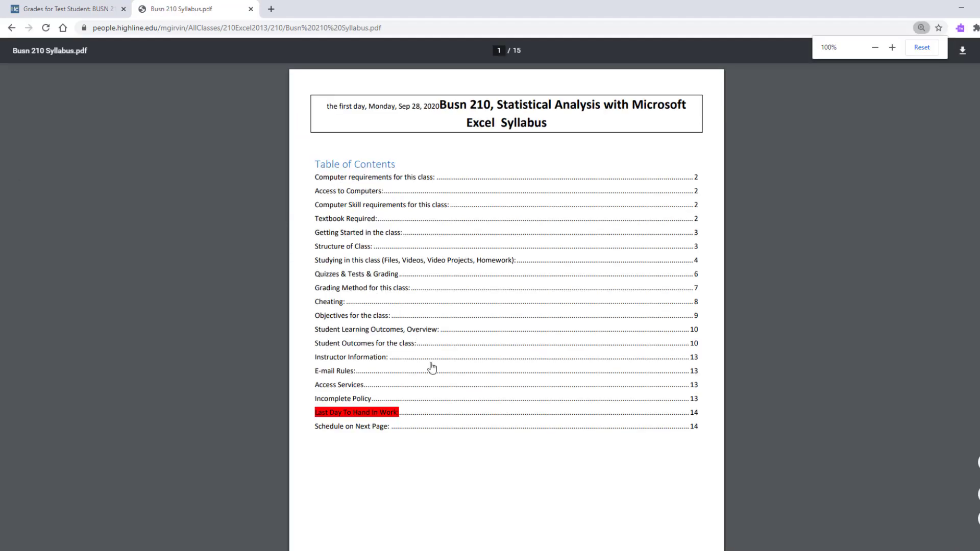
left_click(360, 427)
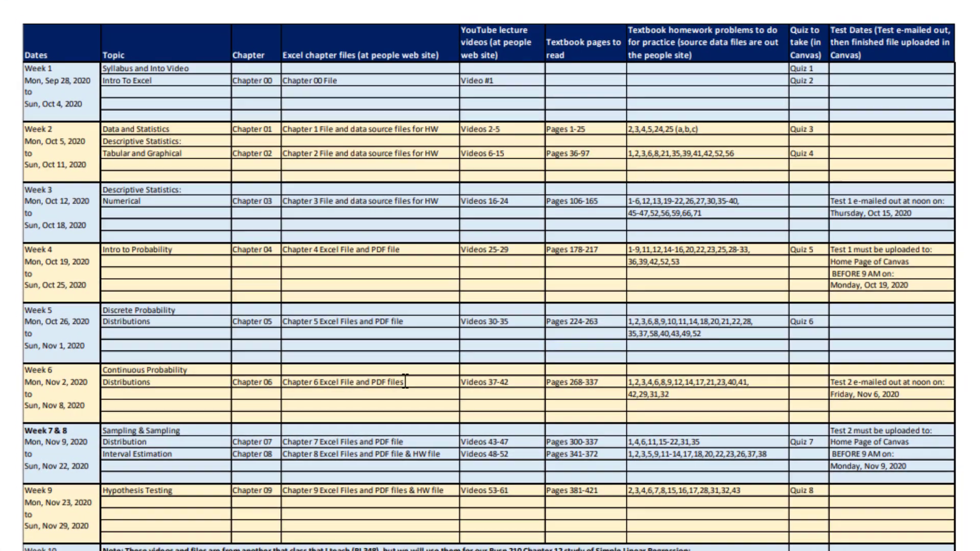